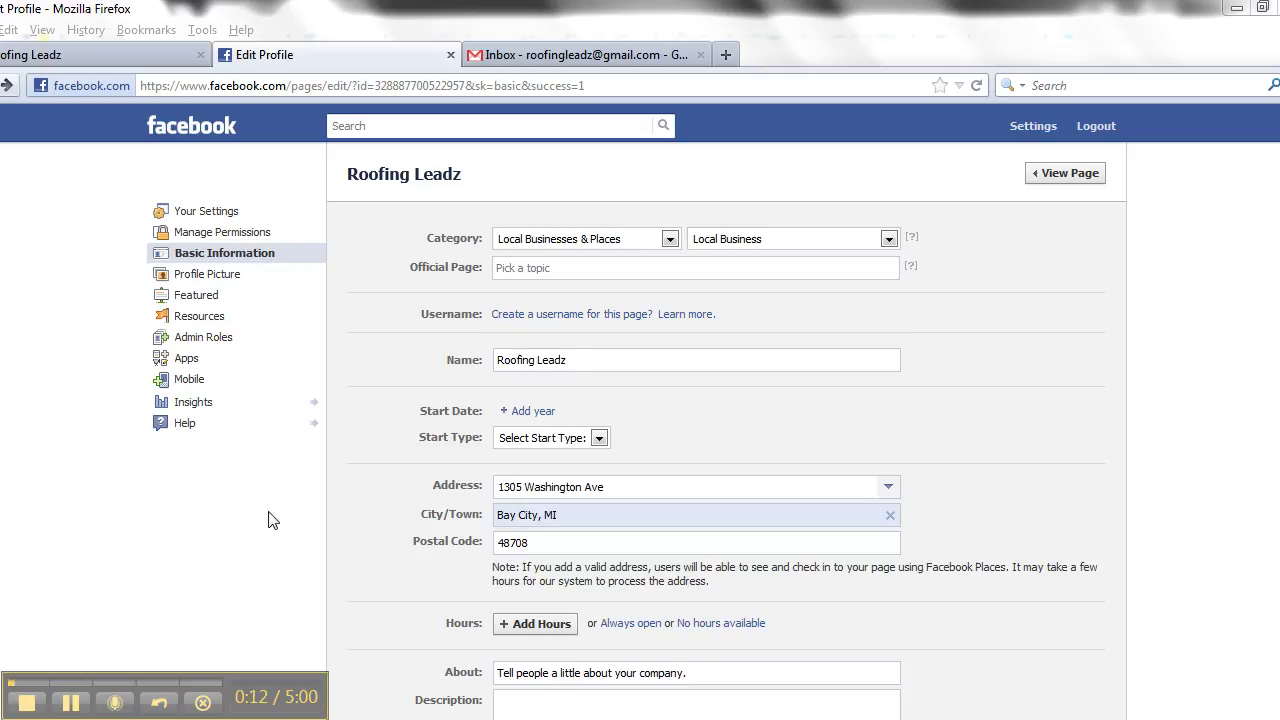
- Open the Roofing Leadz admin roles editor and set the new admin's role to Content Creator
click(205, 340)
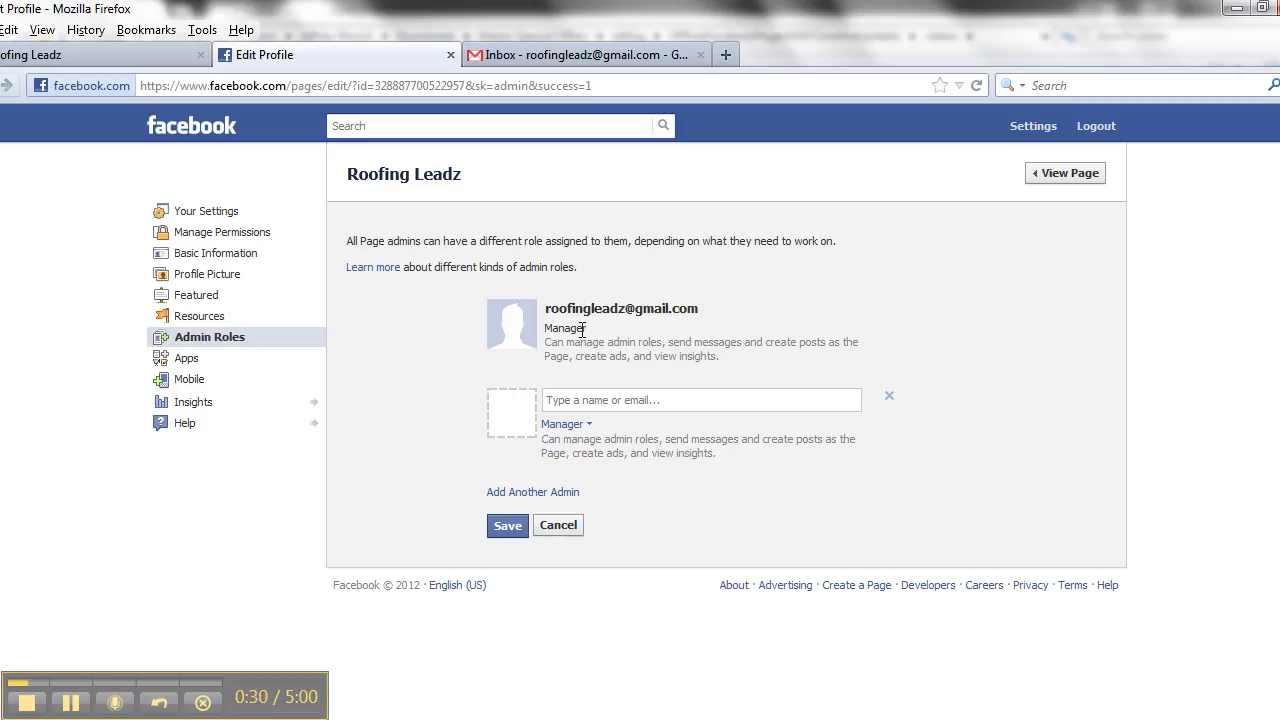
click(565, 424)
click(590, 425)
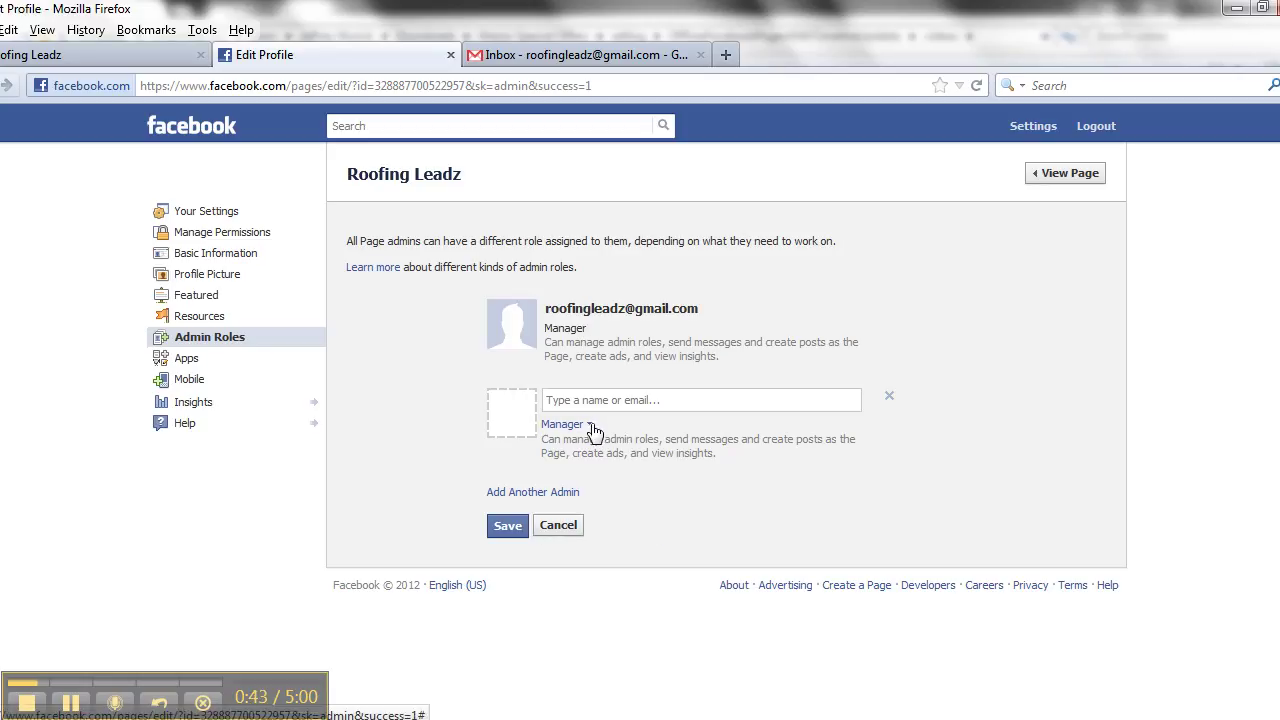
click(592, 425)
click(591, 462)
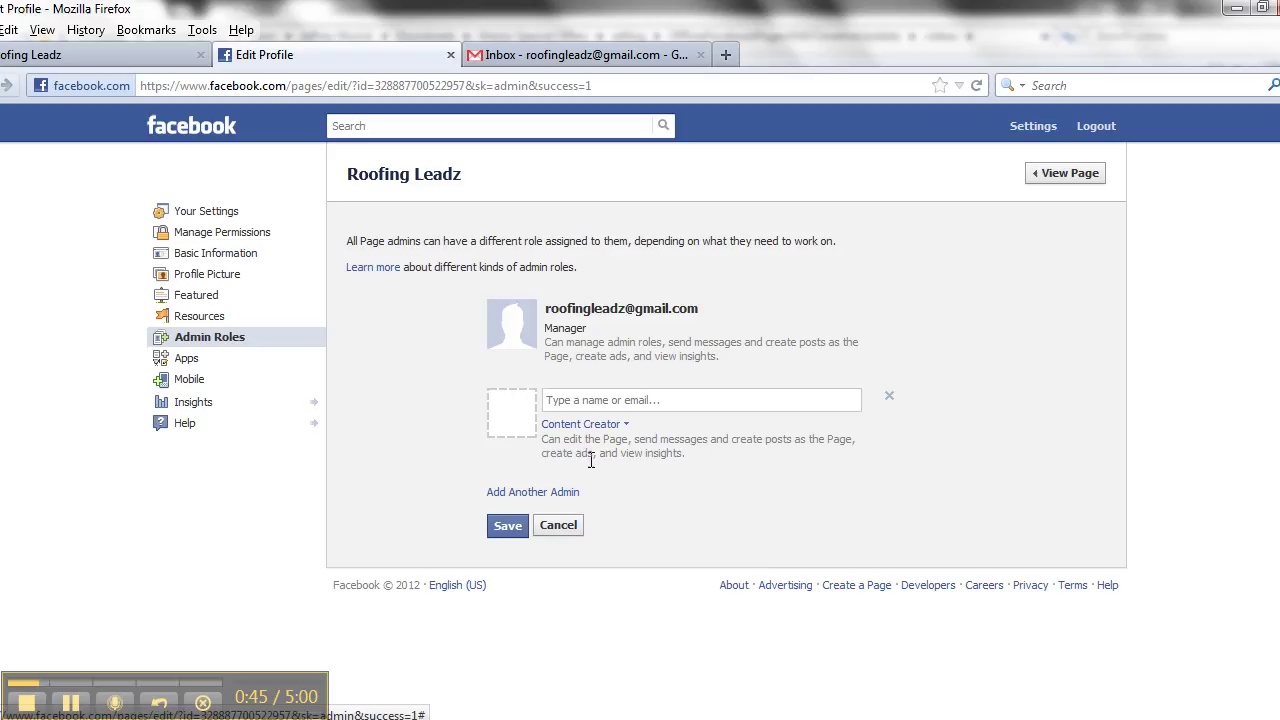
- Enter the new admin's e-mail address, save, and type the account password to confirm
click(720, 402)
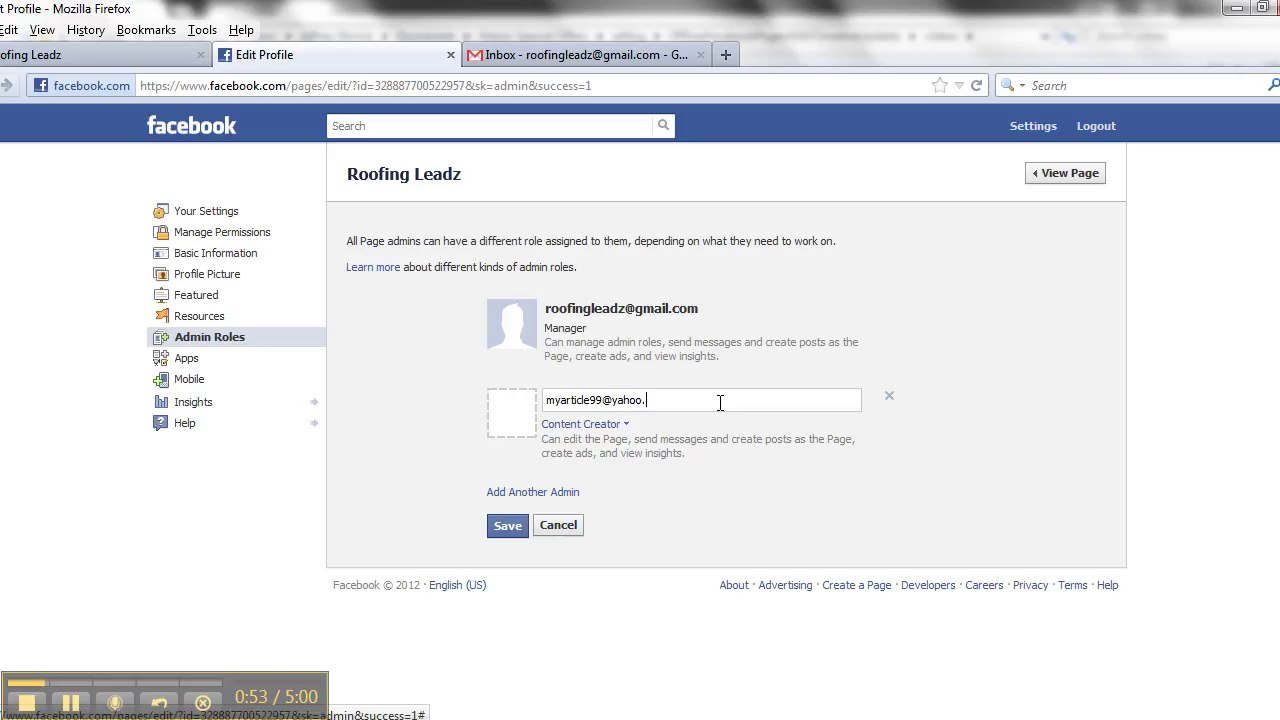
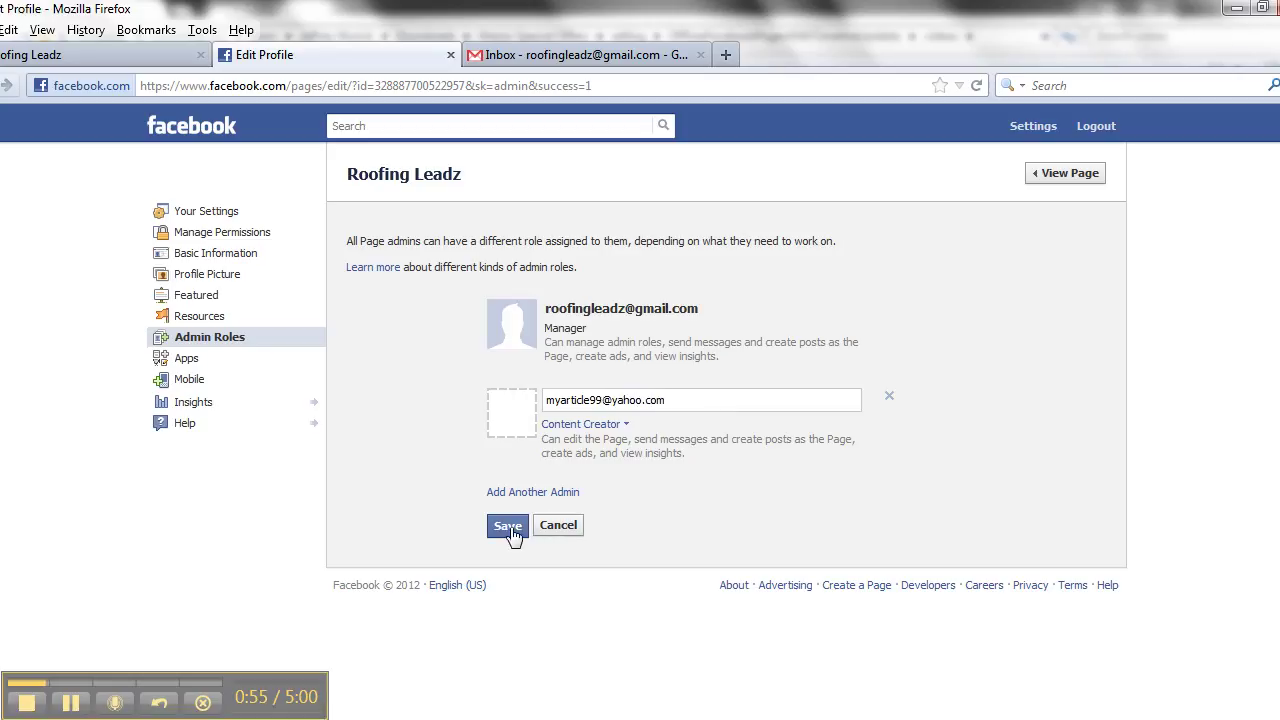
click(508, 527)
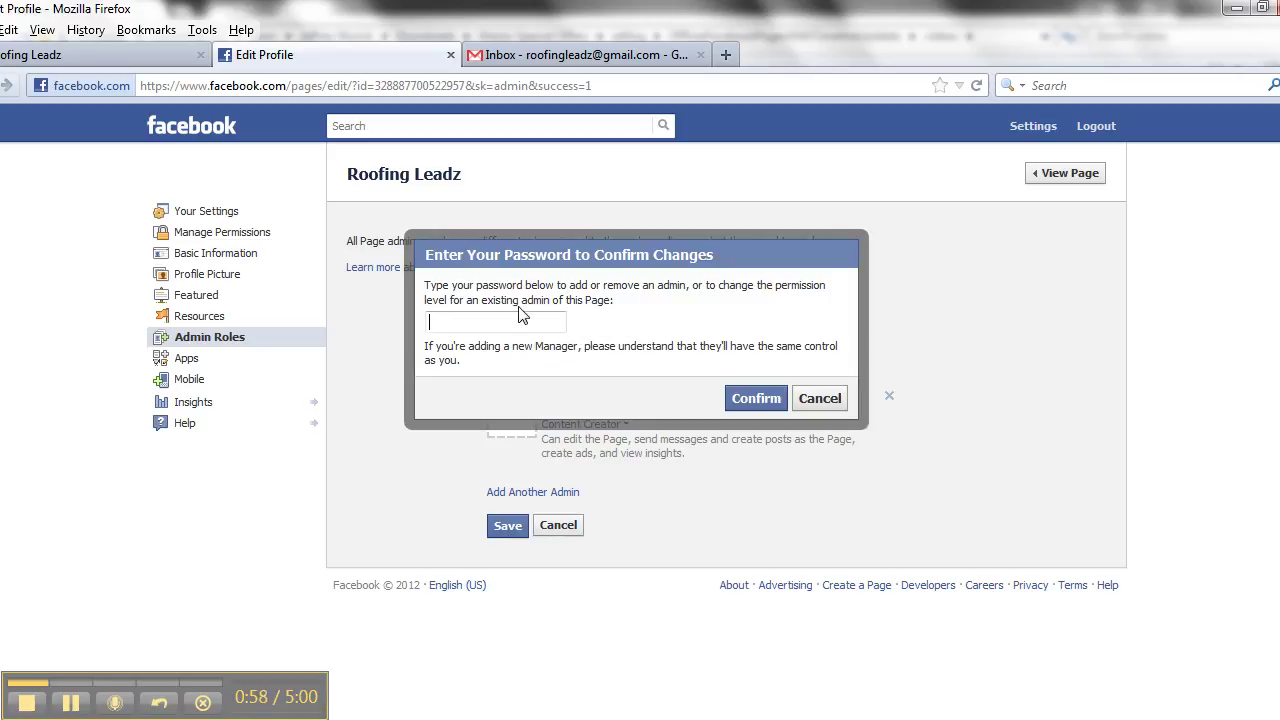
click(513, 321)
text(••••••••)
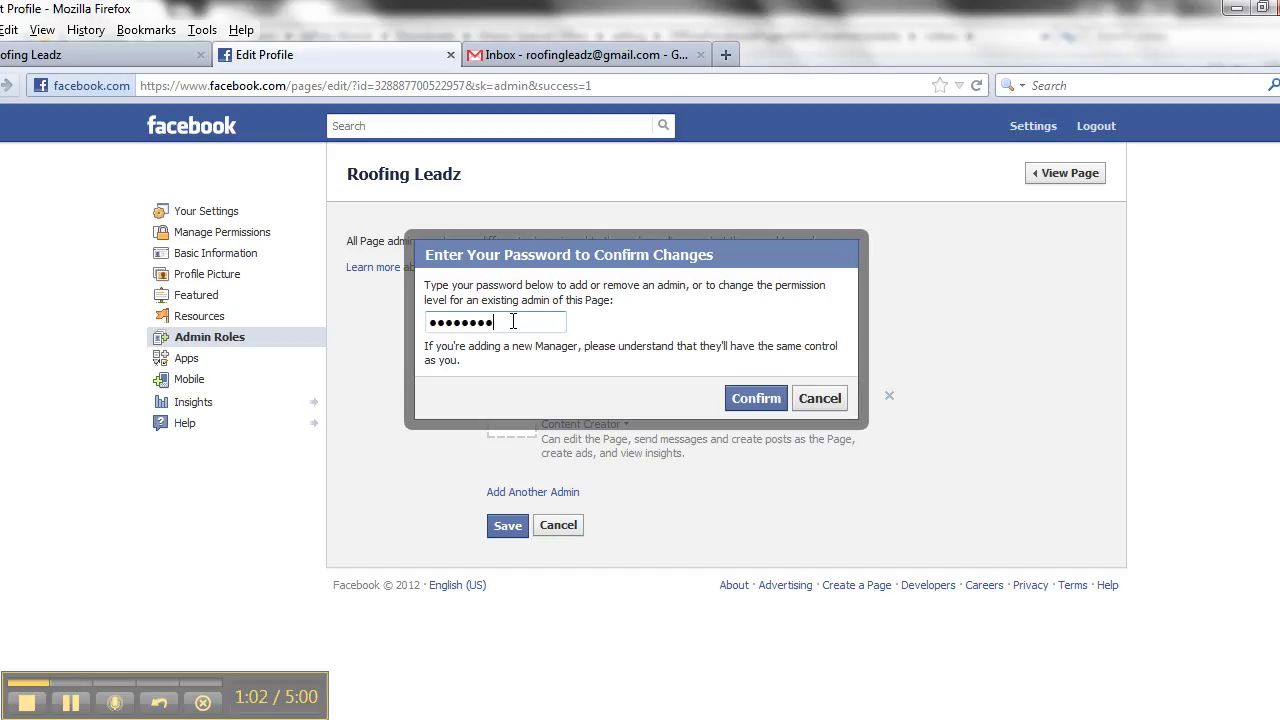
text(••)
- Confirm the admin change and copy the Roofing Leadz page address from the Admin Panel
click(770, 405)
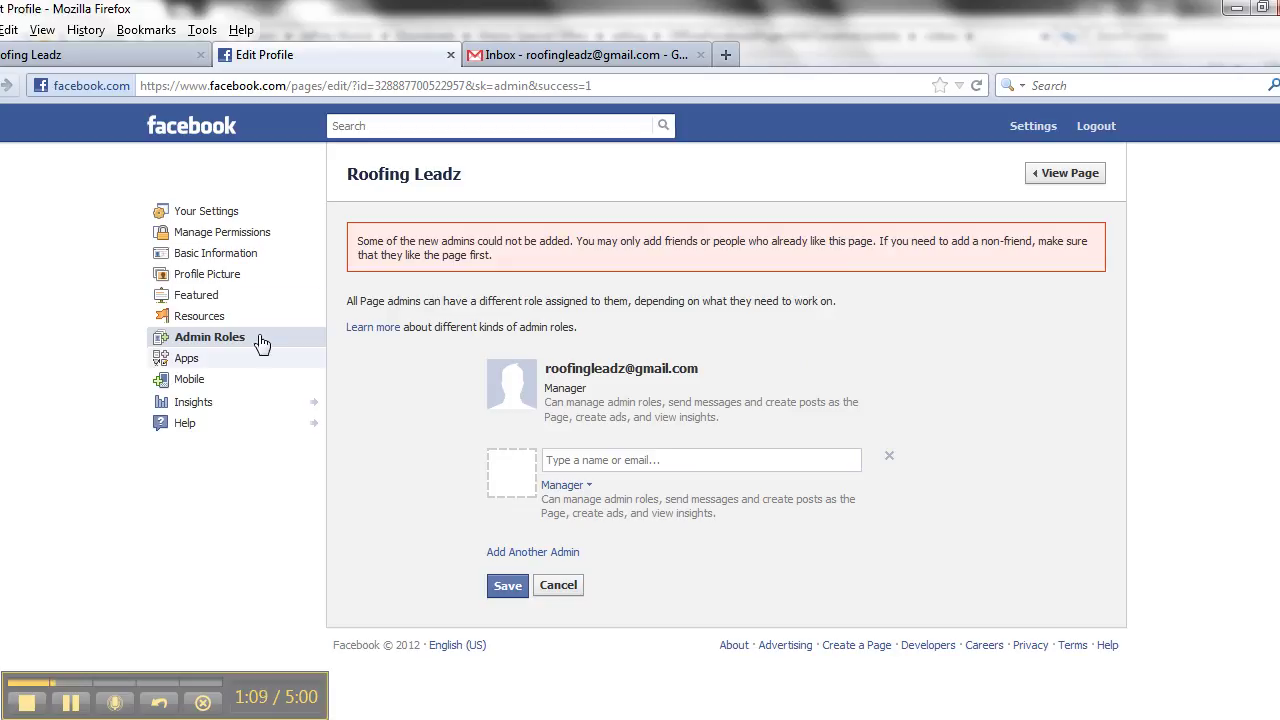
click(120, 52)
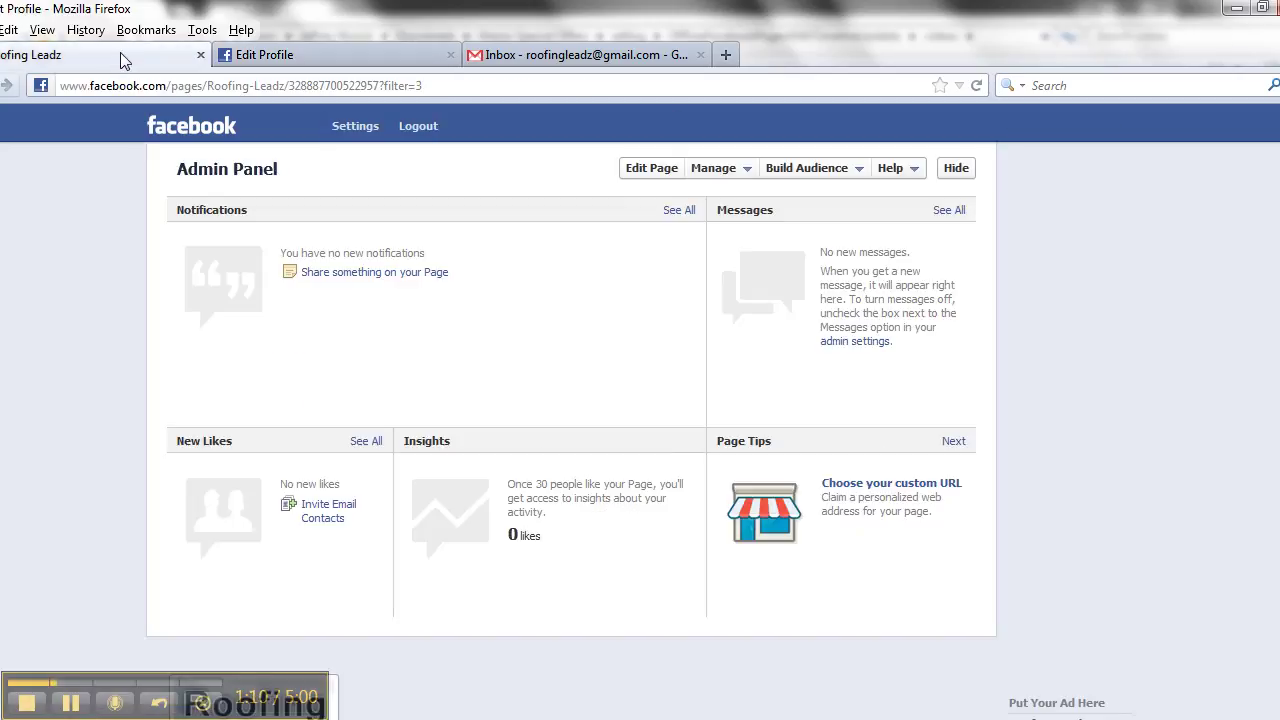
click(267, 86)
key(ctrl+c)
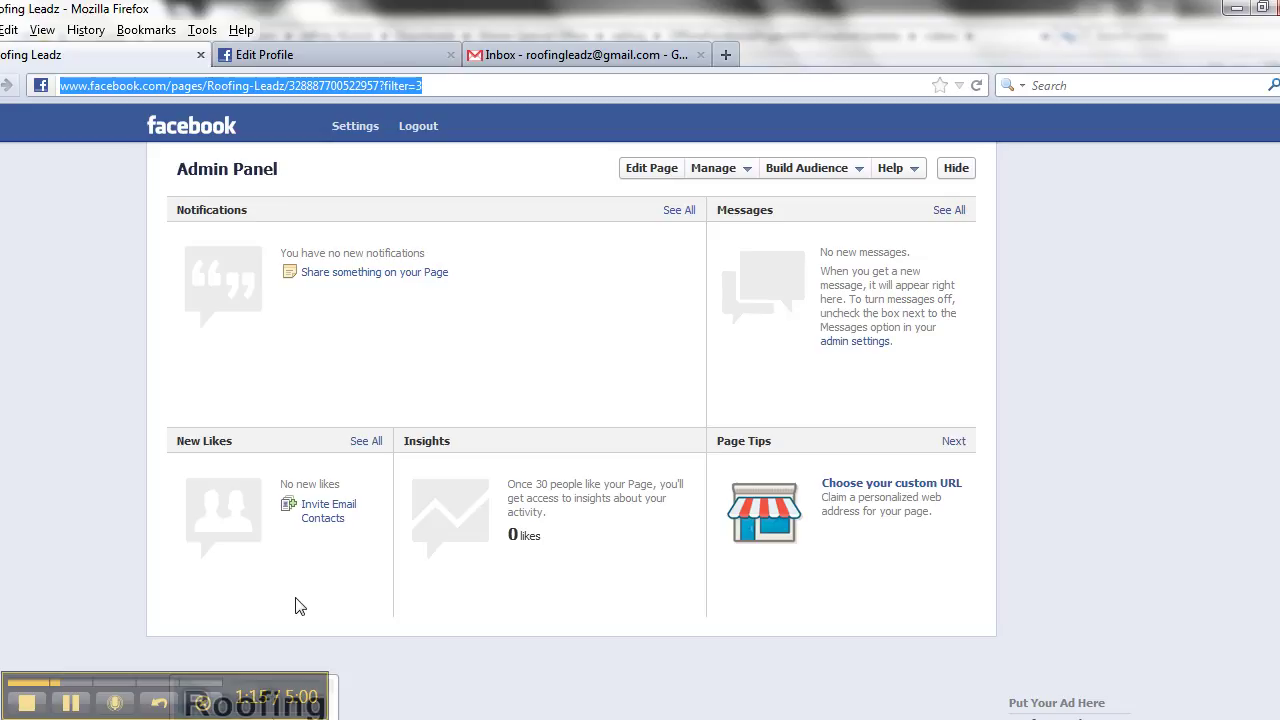
- In the other user's browser, load the copied Roofing Leadz address and like the page
click(237, 705)
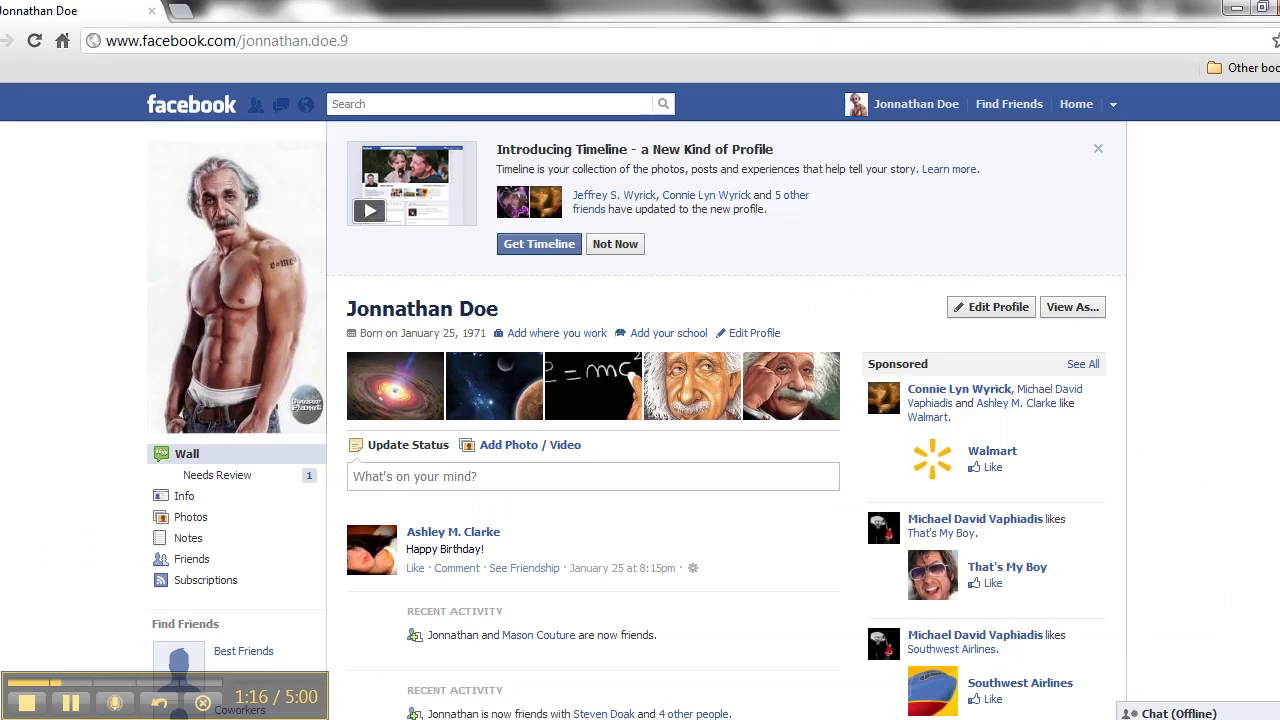
click(554, 38)
key(ctrl+v)
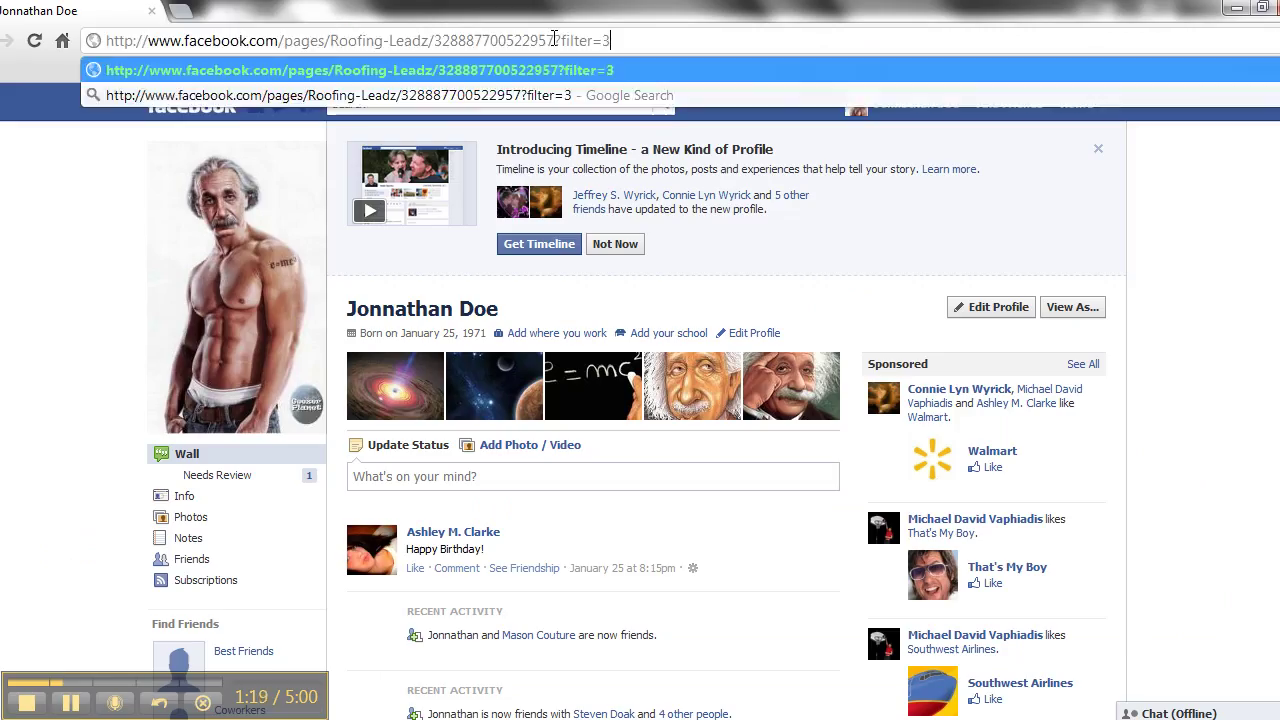
key(Return)
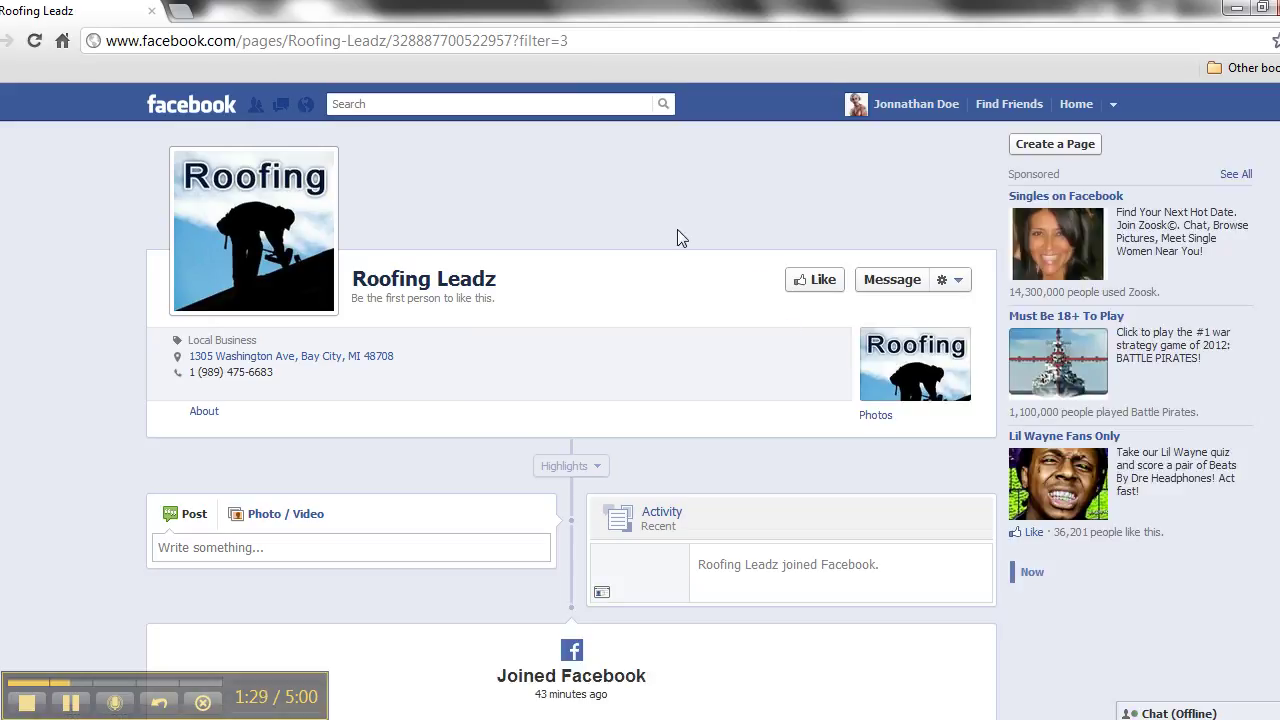
click(812, 284)
- Open Account Settings from the account menu to view the other user's e-mail
click(1111, 108)
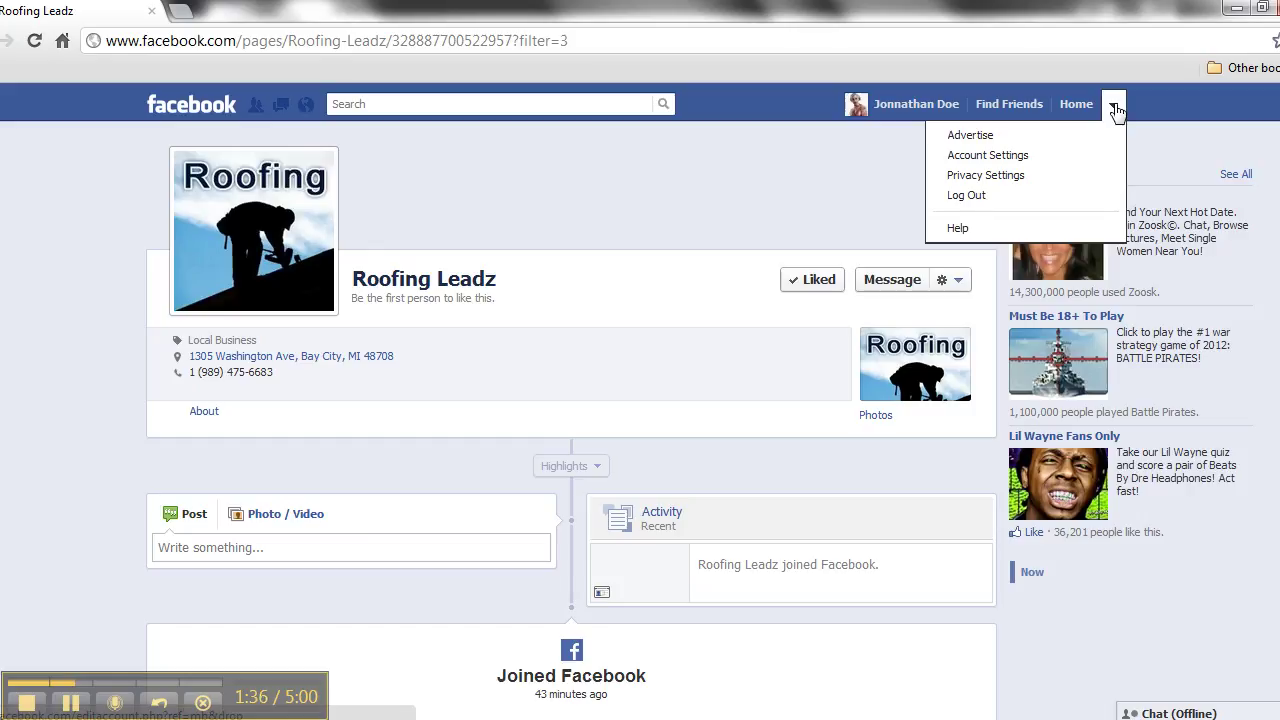
click(1004, 158)
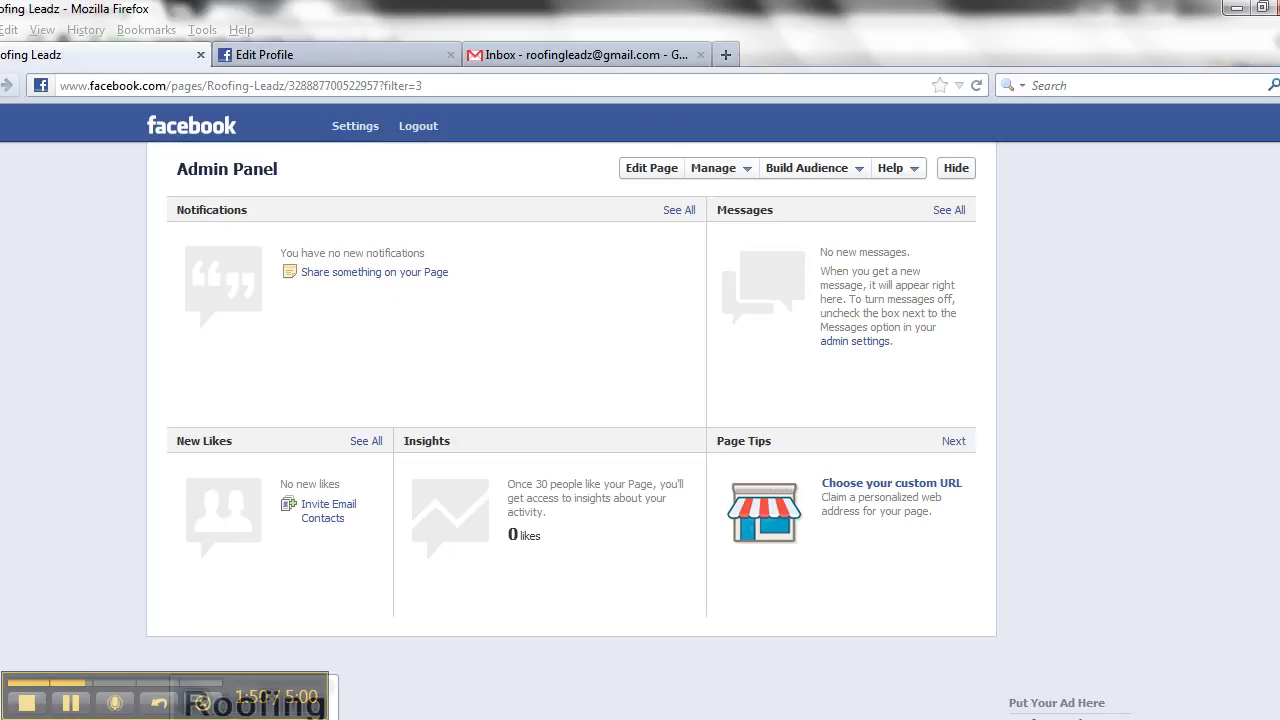
- On the Roofing Leadz Admin Roles page, enter the second account's e-mail, checking it in the other window
click(240, 85)
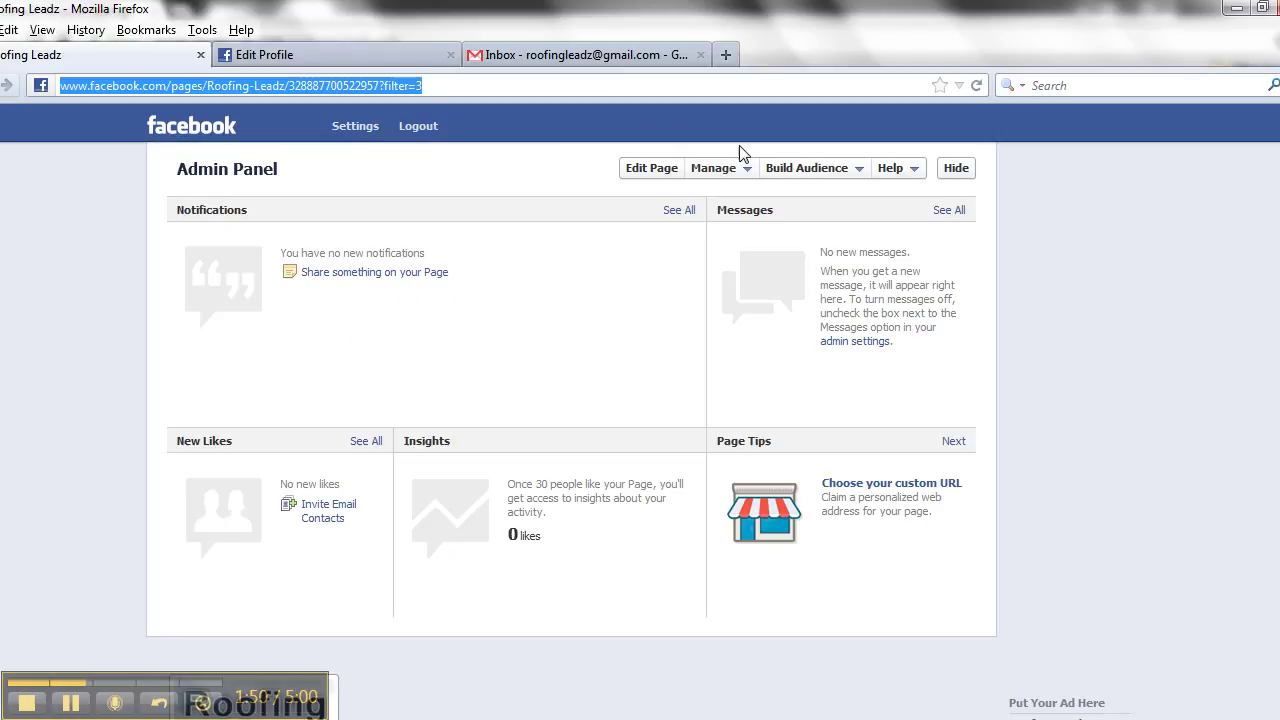
click(366, 52)
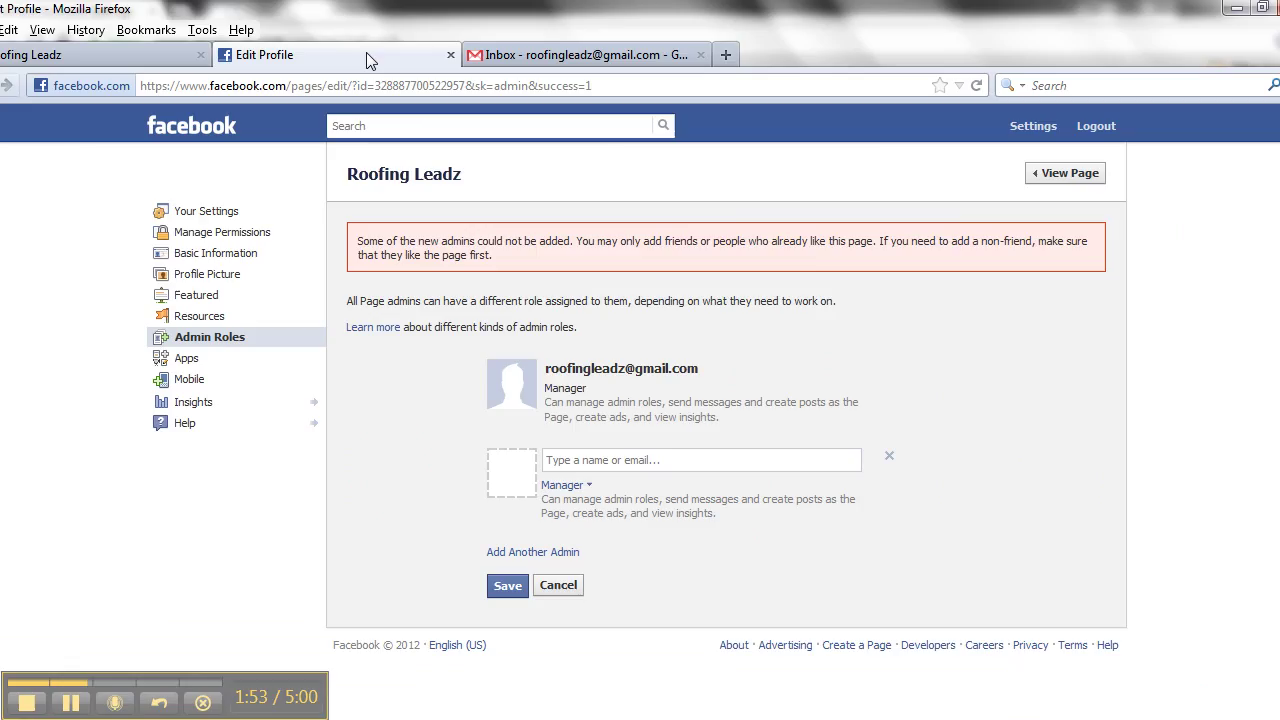
click(612, 461)
key(alt+Tab)
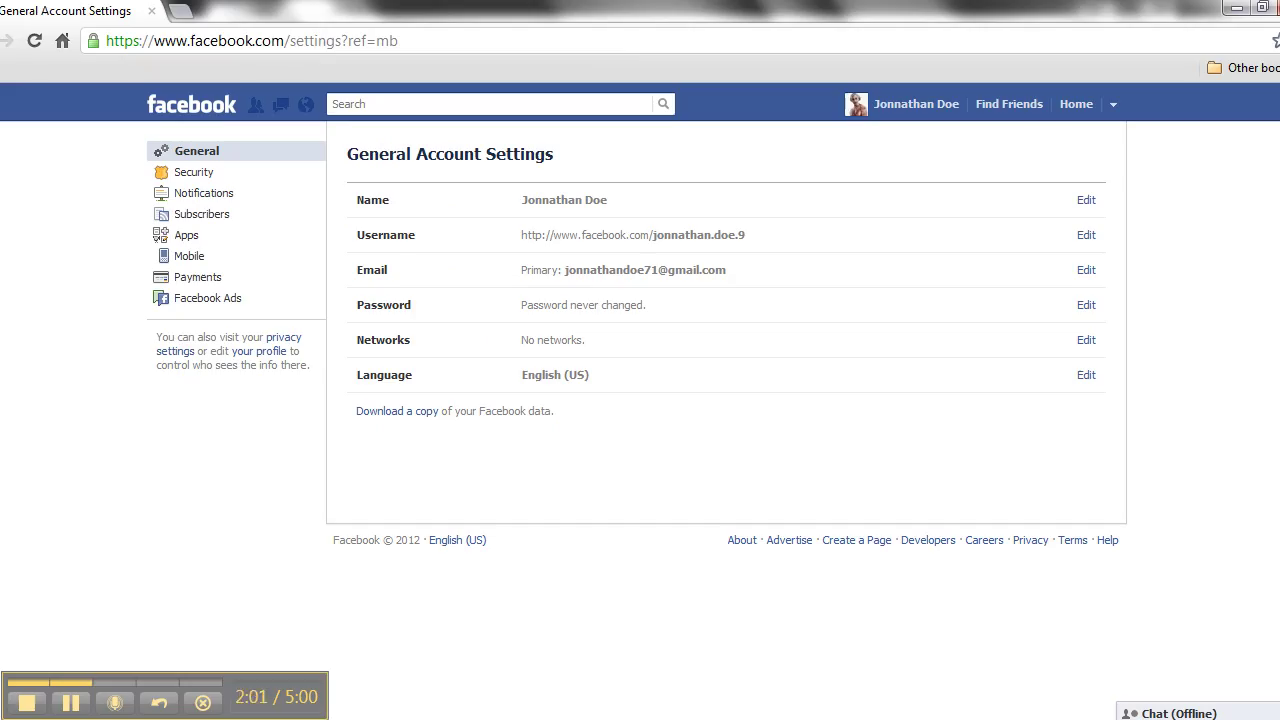
key(alt+Tab)
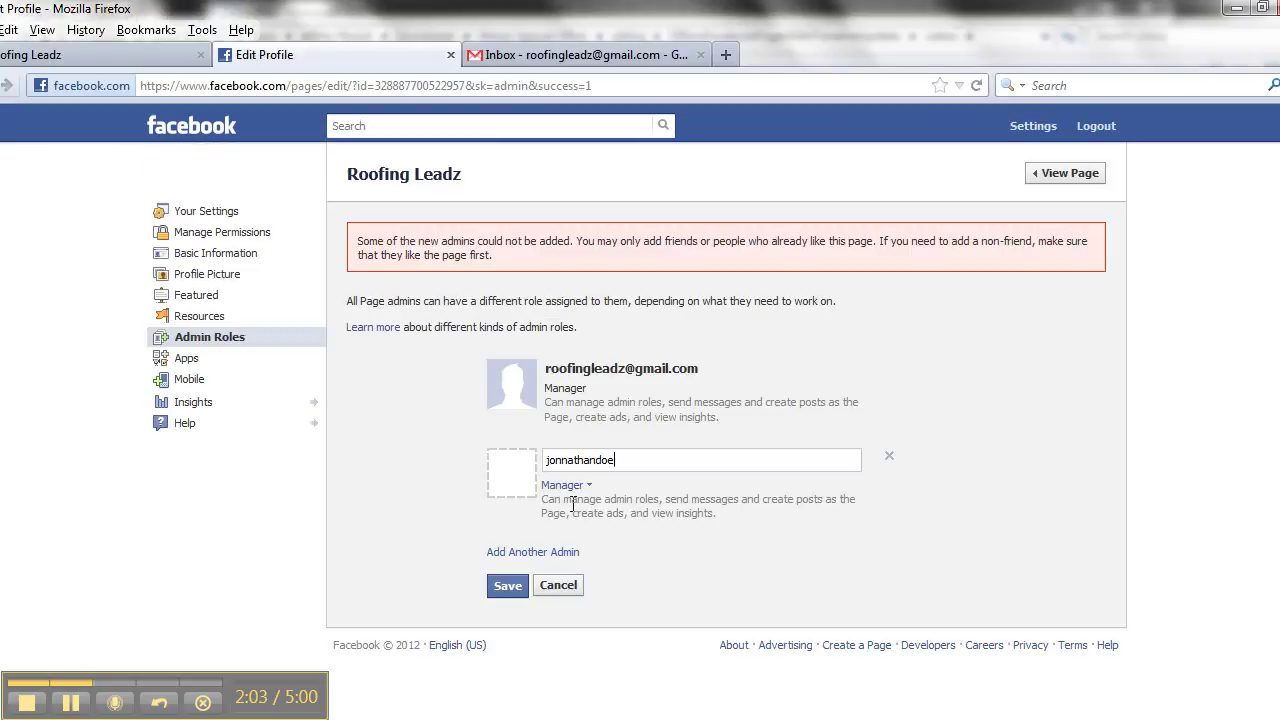
- Assign the Content Creator role, save, and type the account password
click(588, 487)
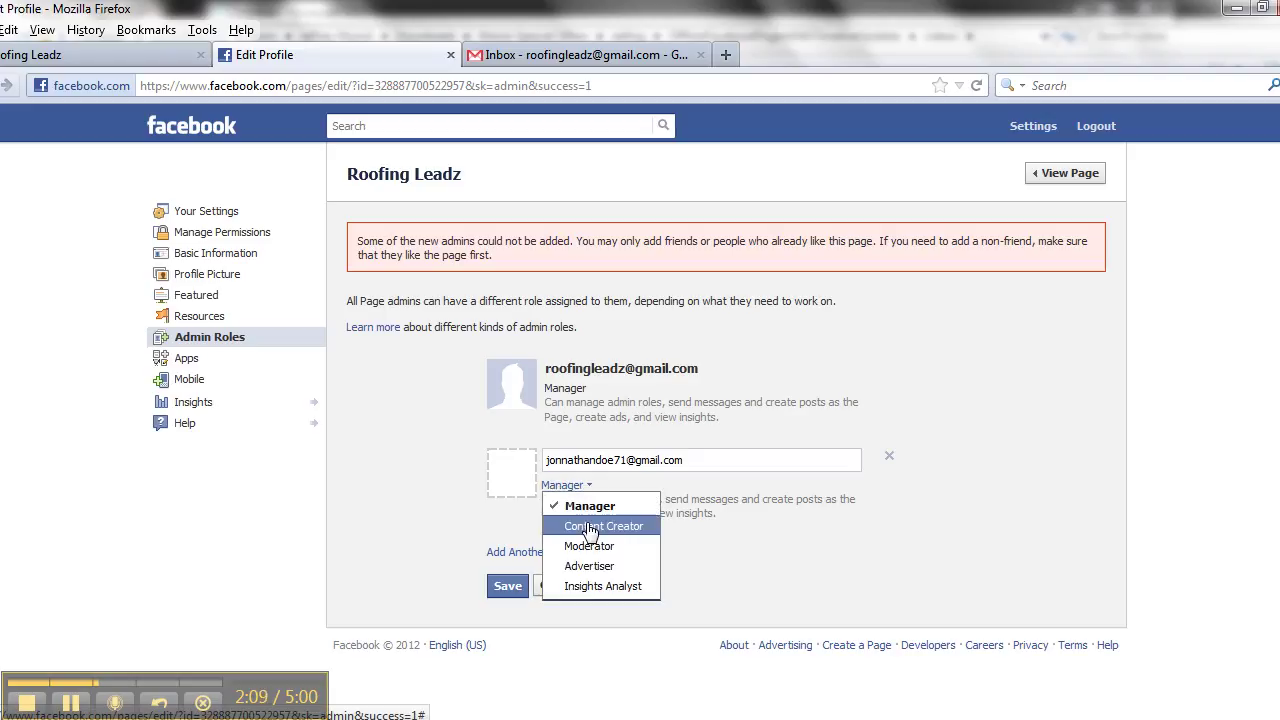
click(592, 528)
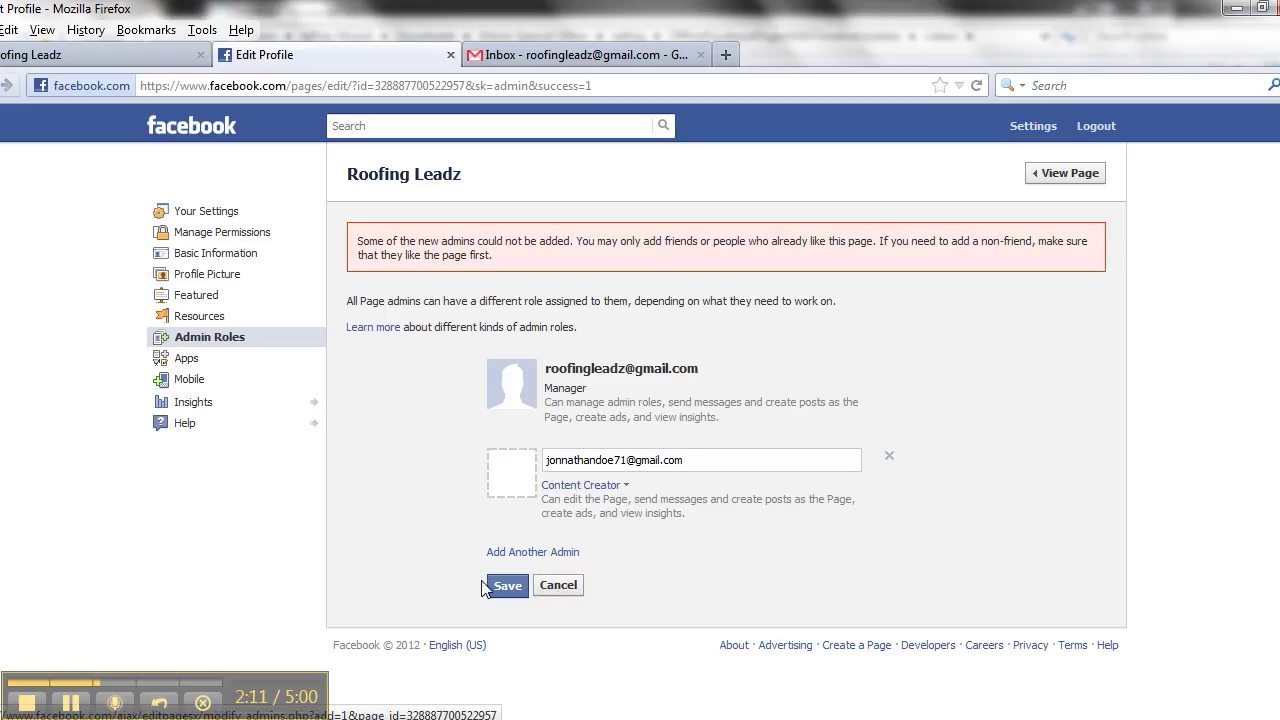
click(508, 587)
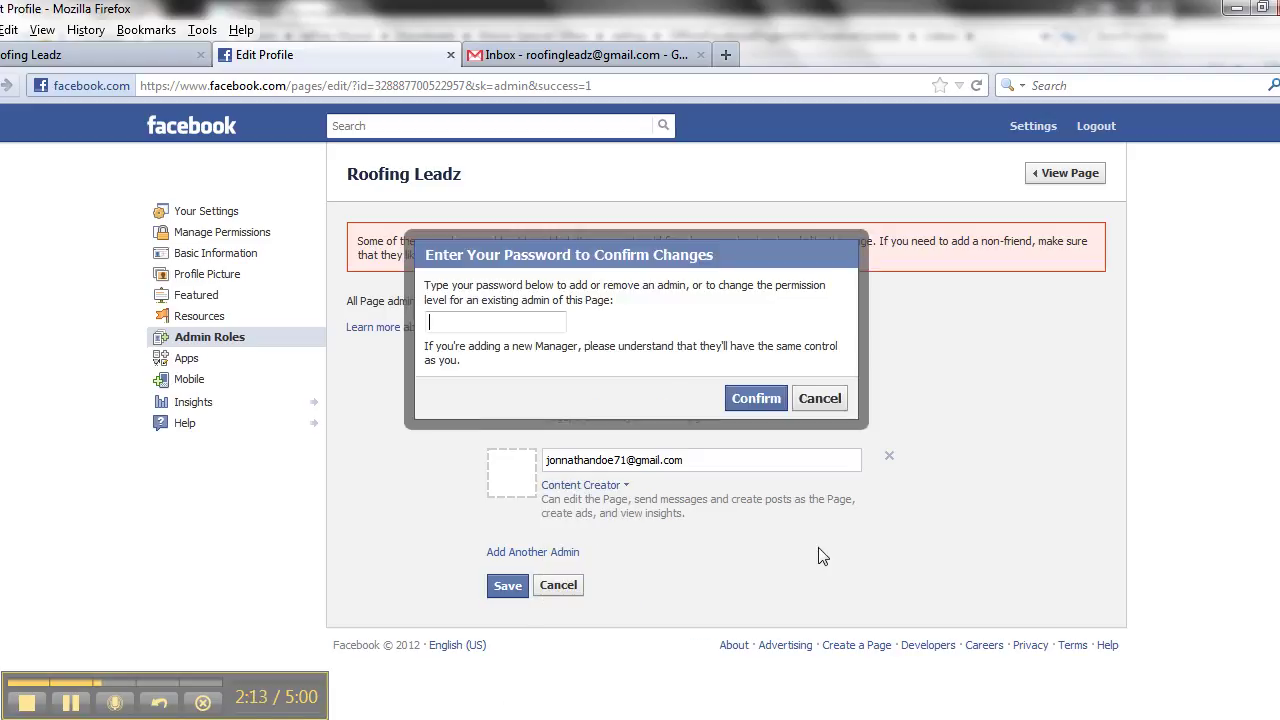
text(••••••••••)
- Confirm the admin change, then open Roofing Leadz from the new admin's administrator notification
click(753, 399)
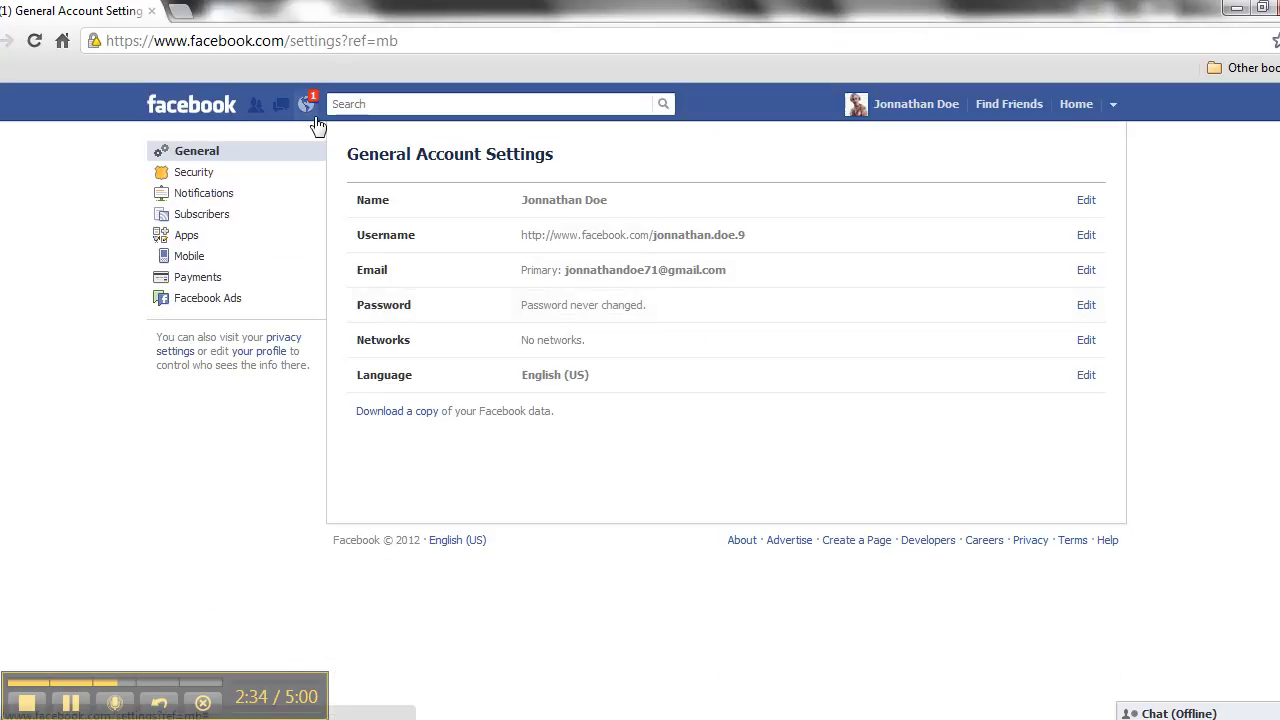
click(304, 105)
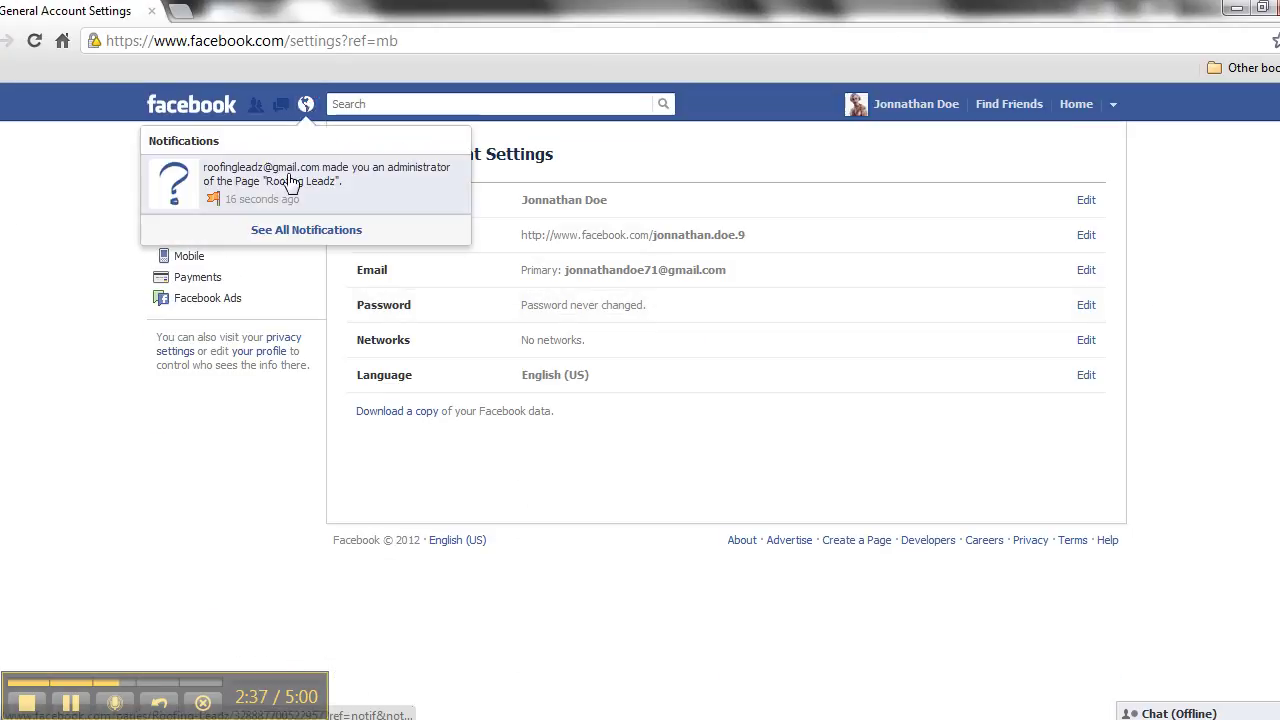
click(228, 180)
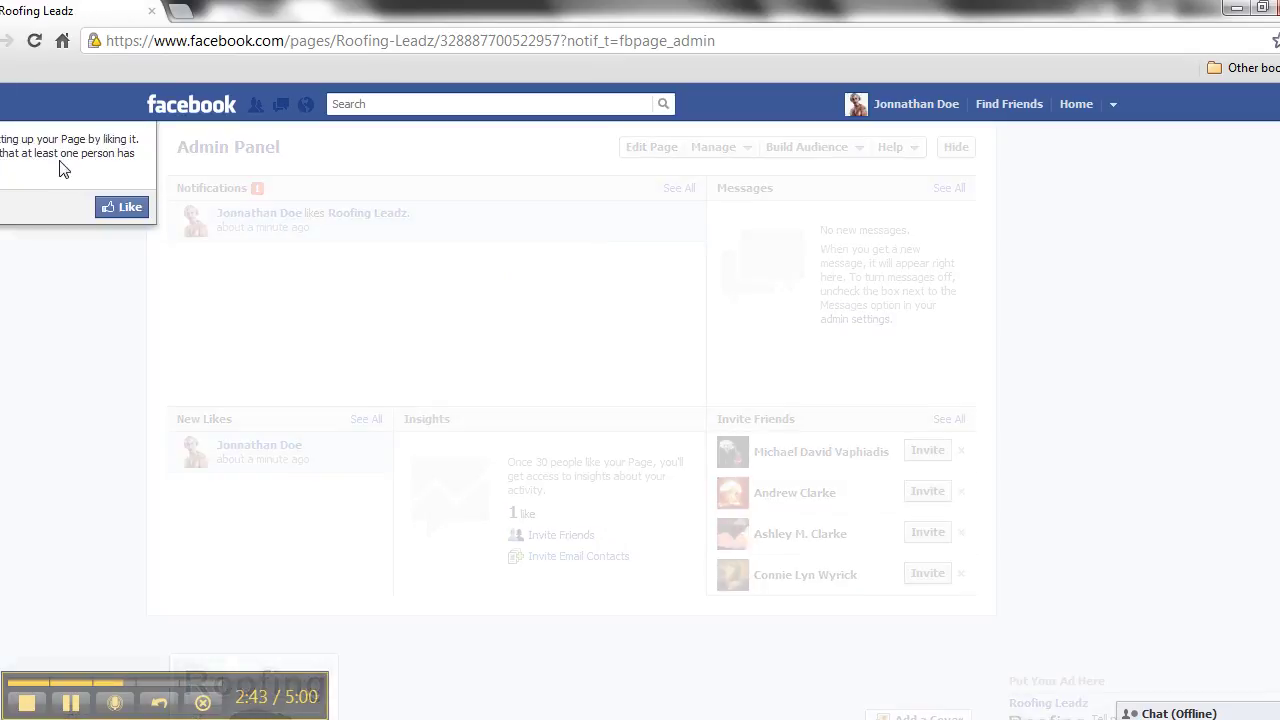
- Like Roofing Leadz, dismiss the Already connected message, and advance through the invite tips
click(115, 207)
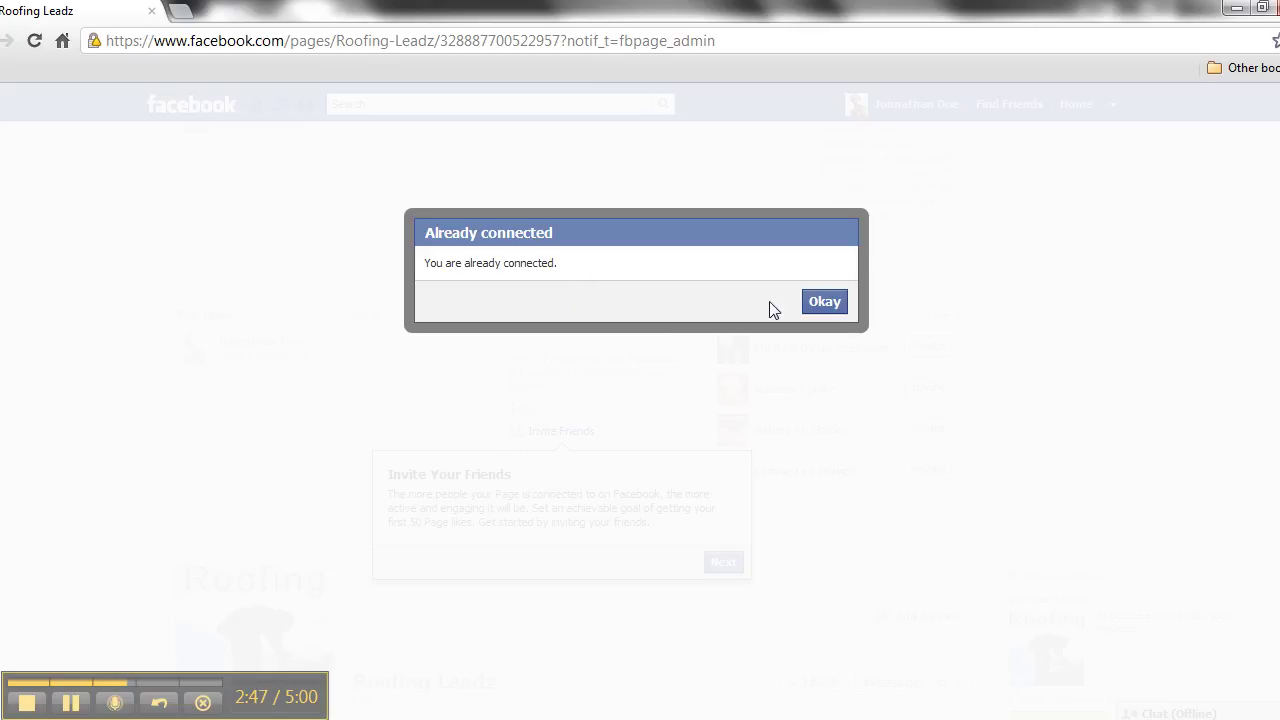
click(822, 306)
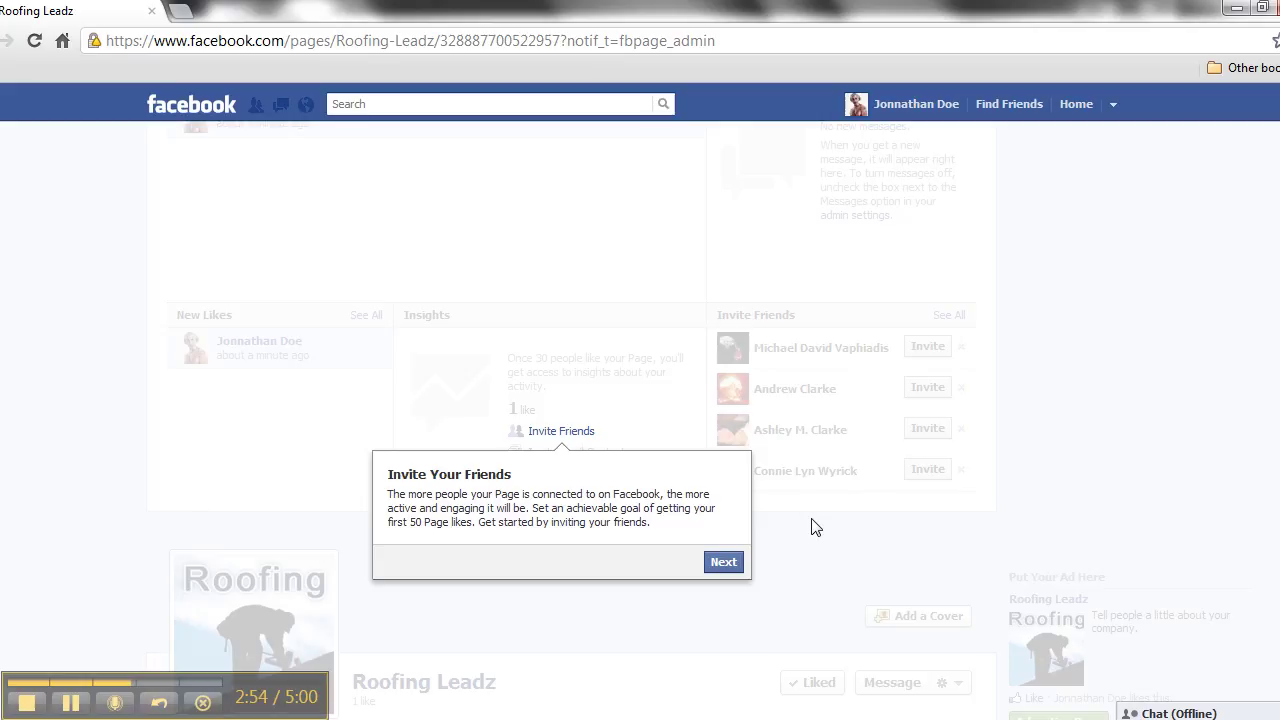
scroll(790, 535, down, 1)
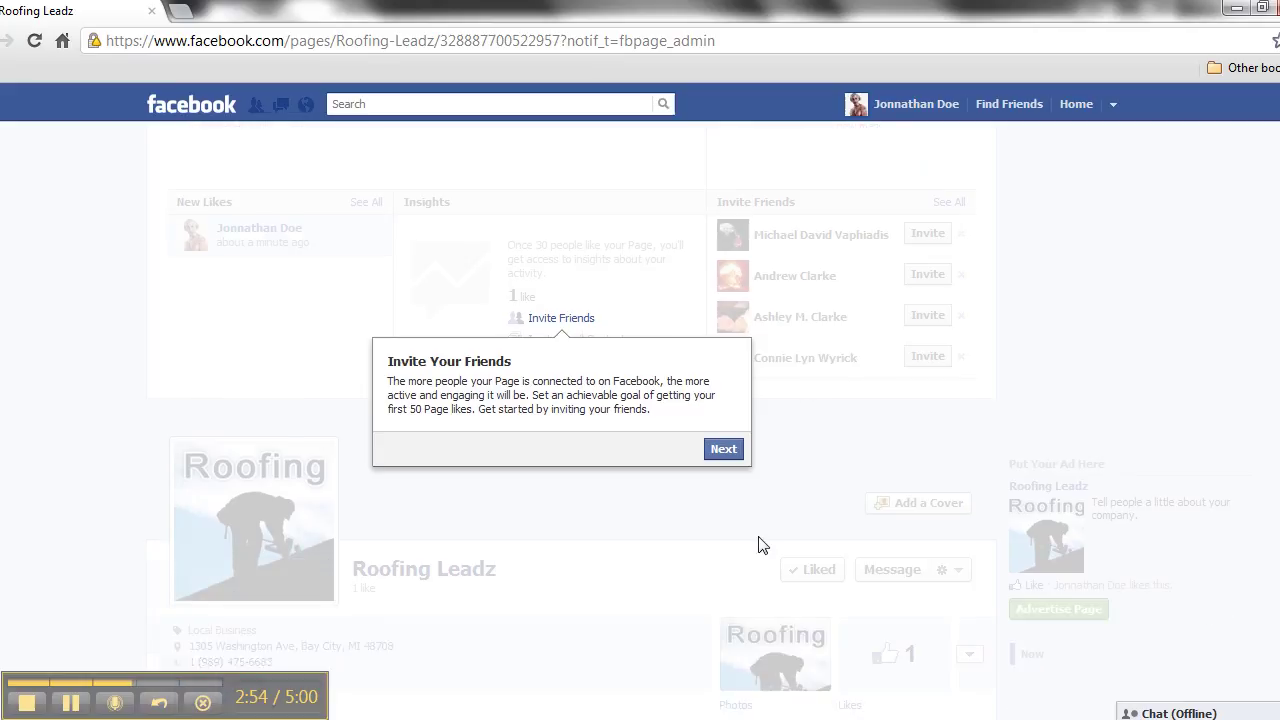
click(724, 449)
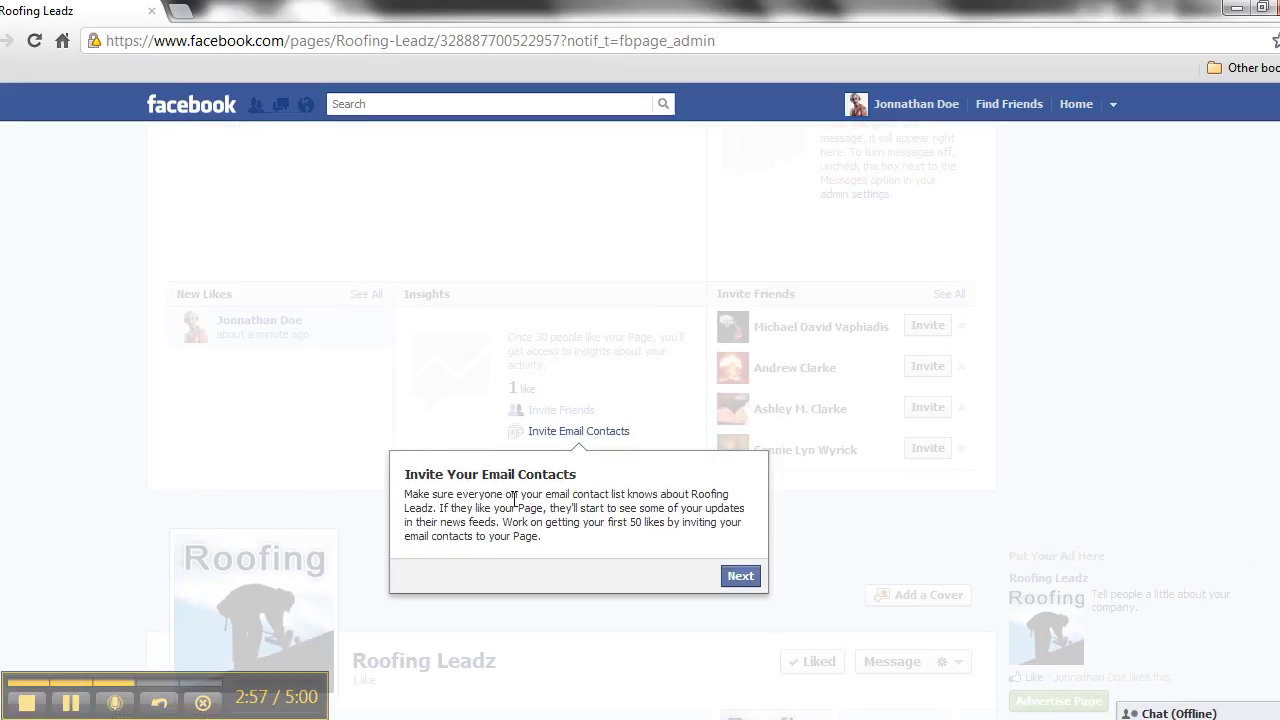
click(739, 574)
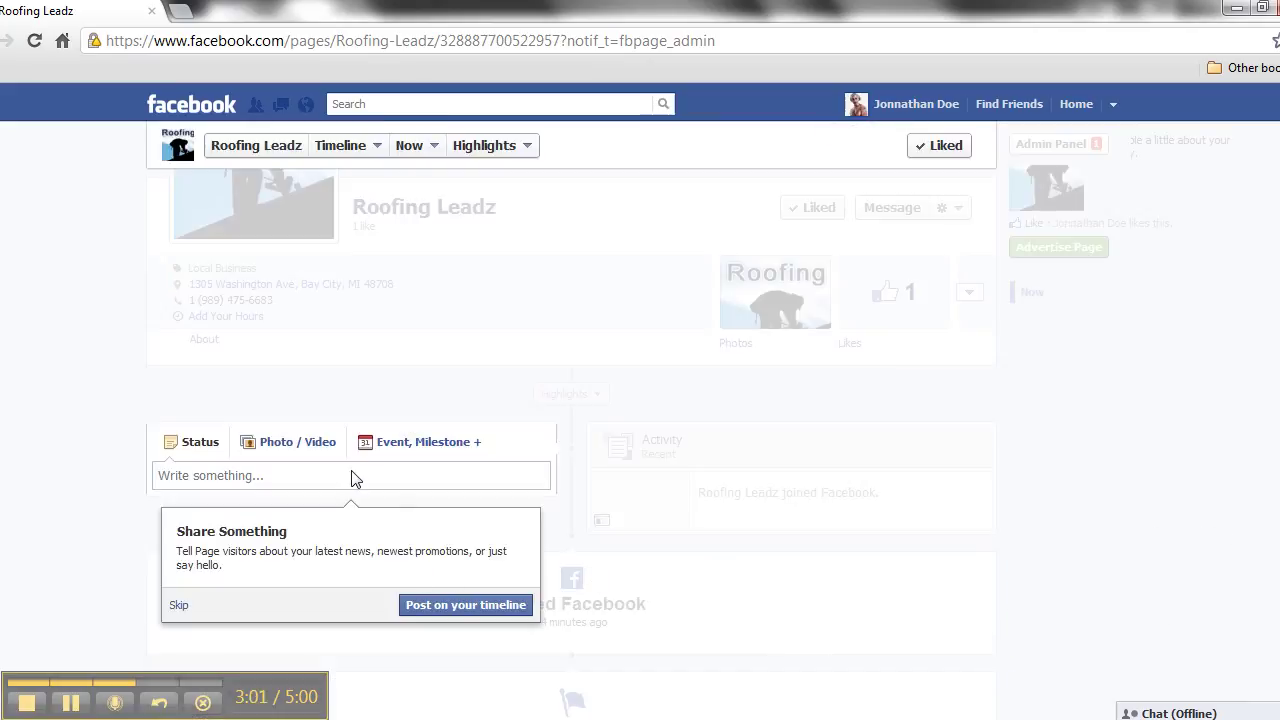
- Close the stray browser context menu and skip the Share Something tip
right_click(342, 472)
click(294, 480)
click(179, 607)
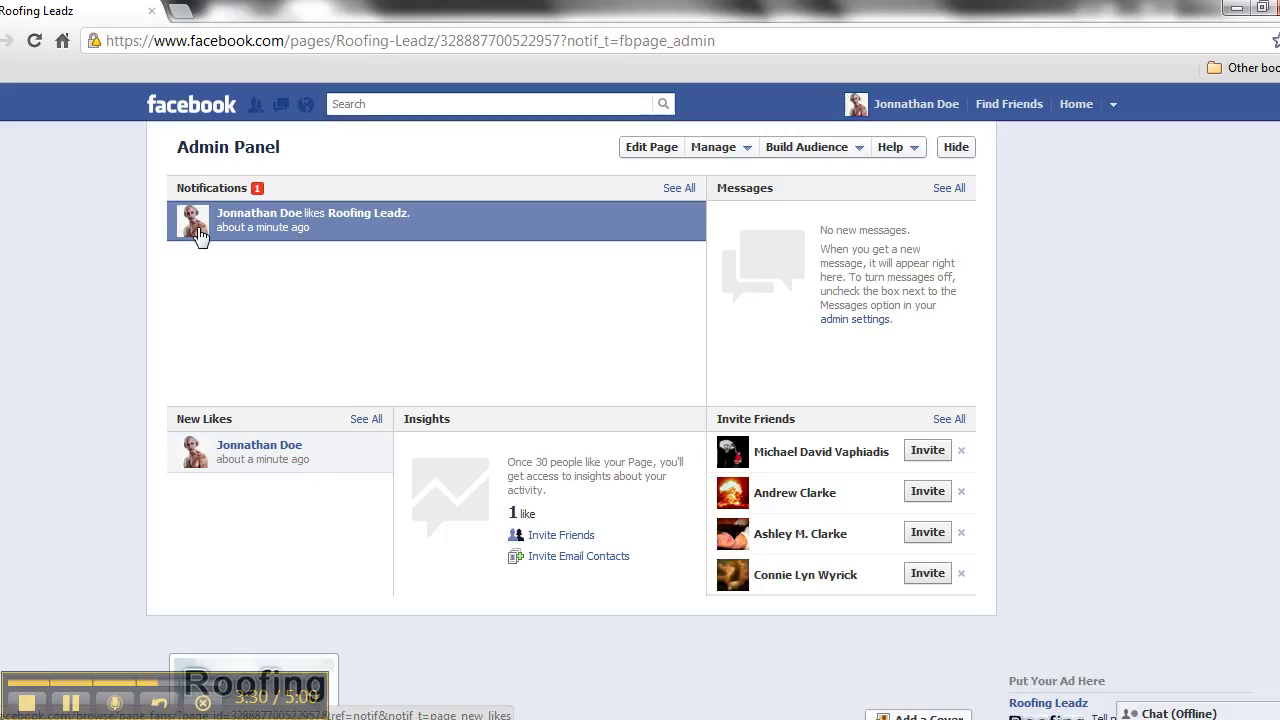
- Open the new admin's own profile wall via the name link in the blue header
click(878, 110)
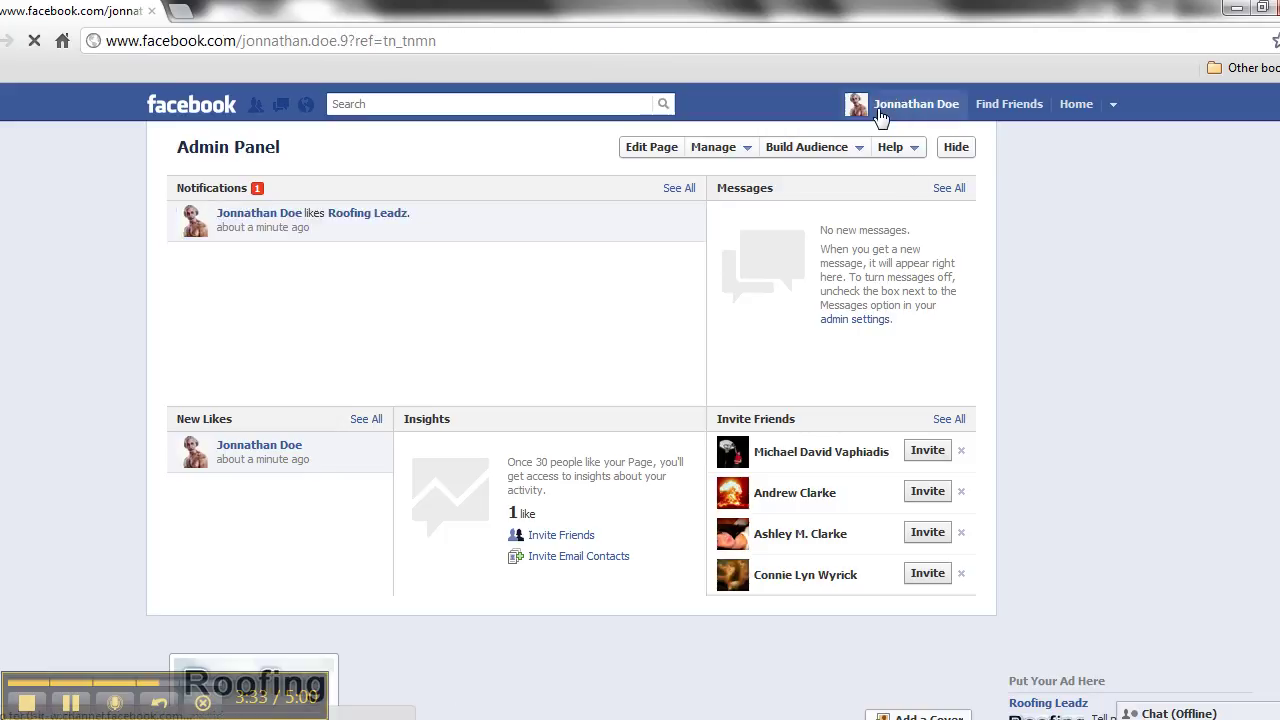